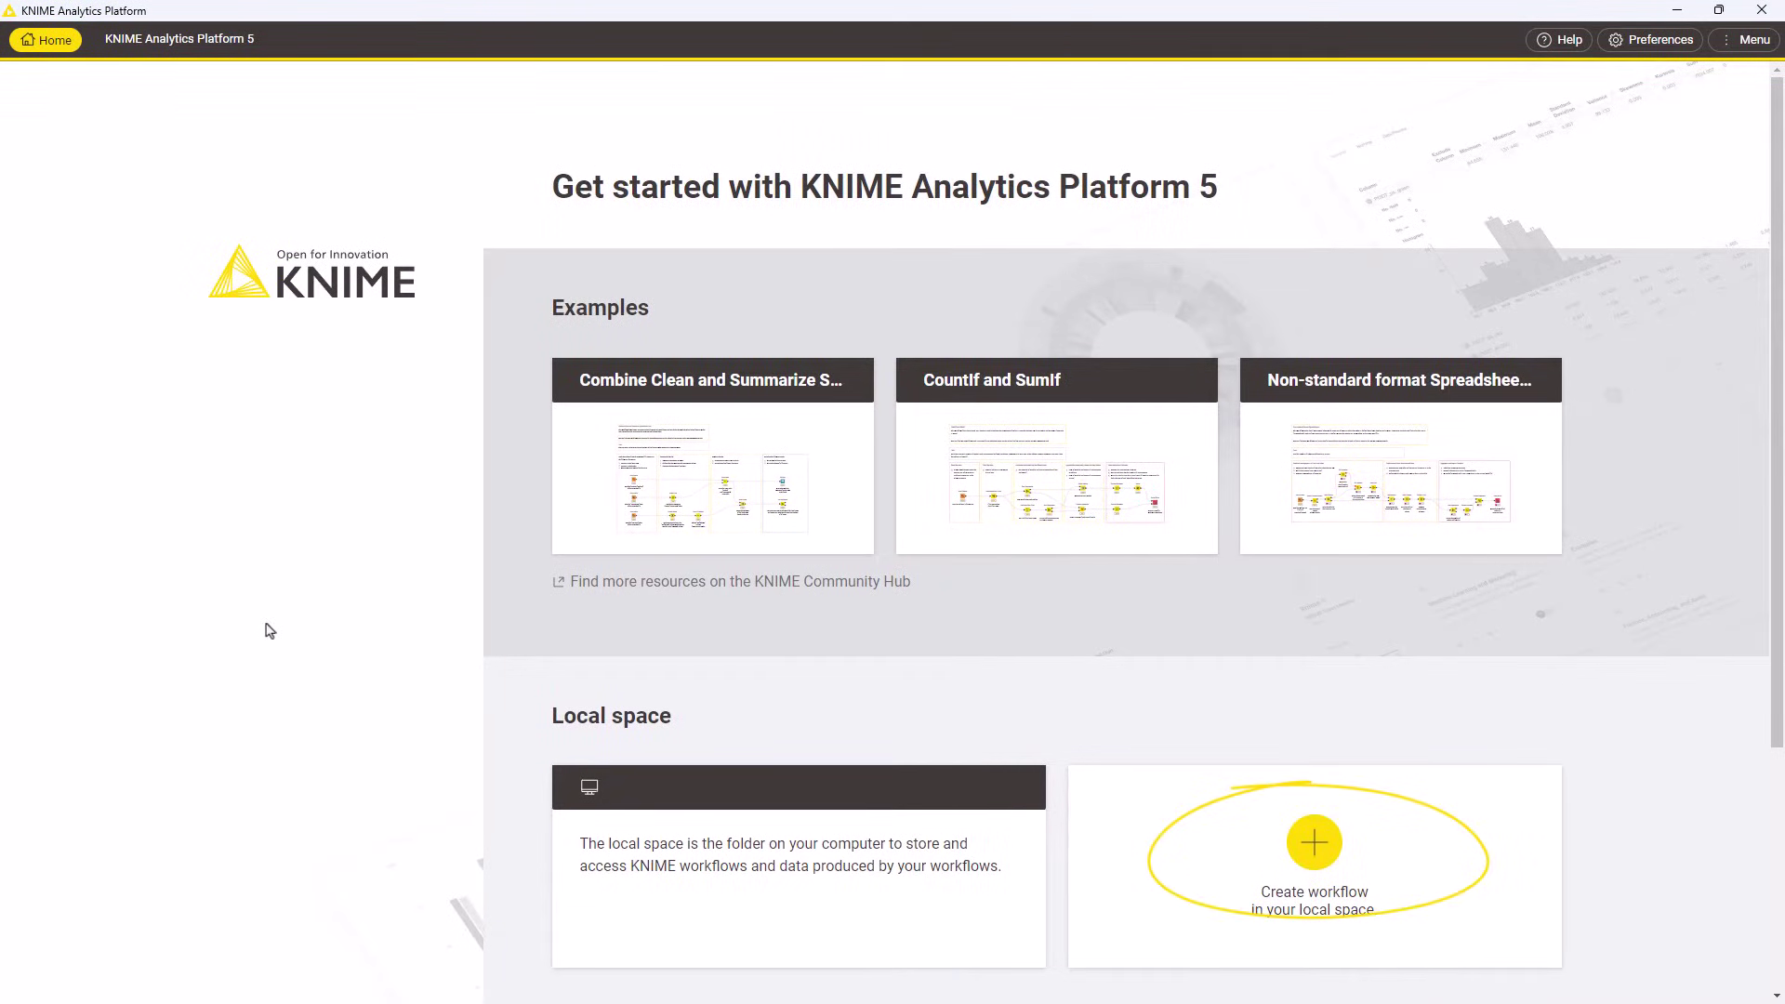
Create a new local workflow named 'My First Workflow'.
click(1309, 844)
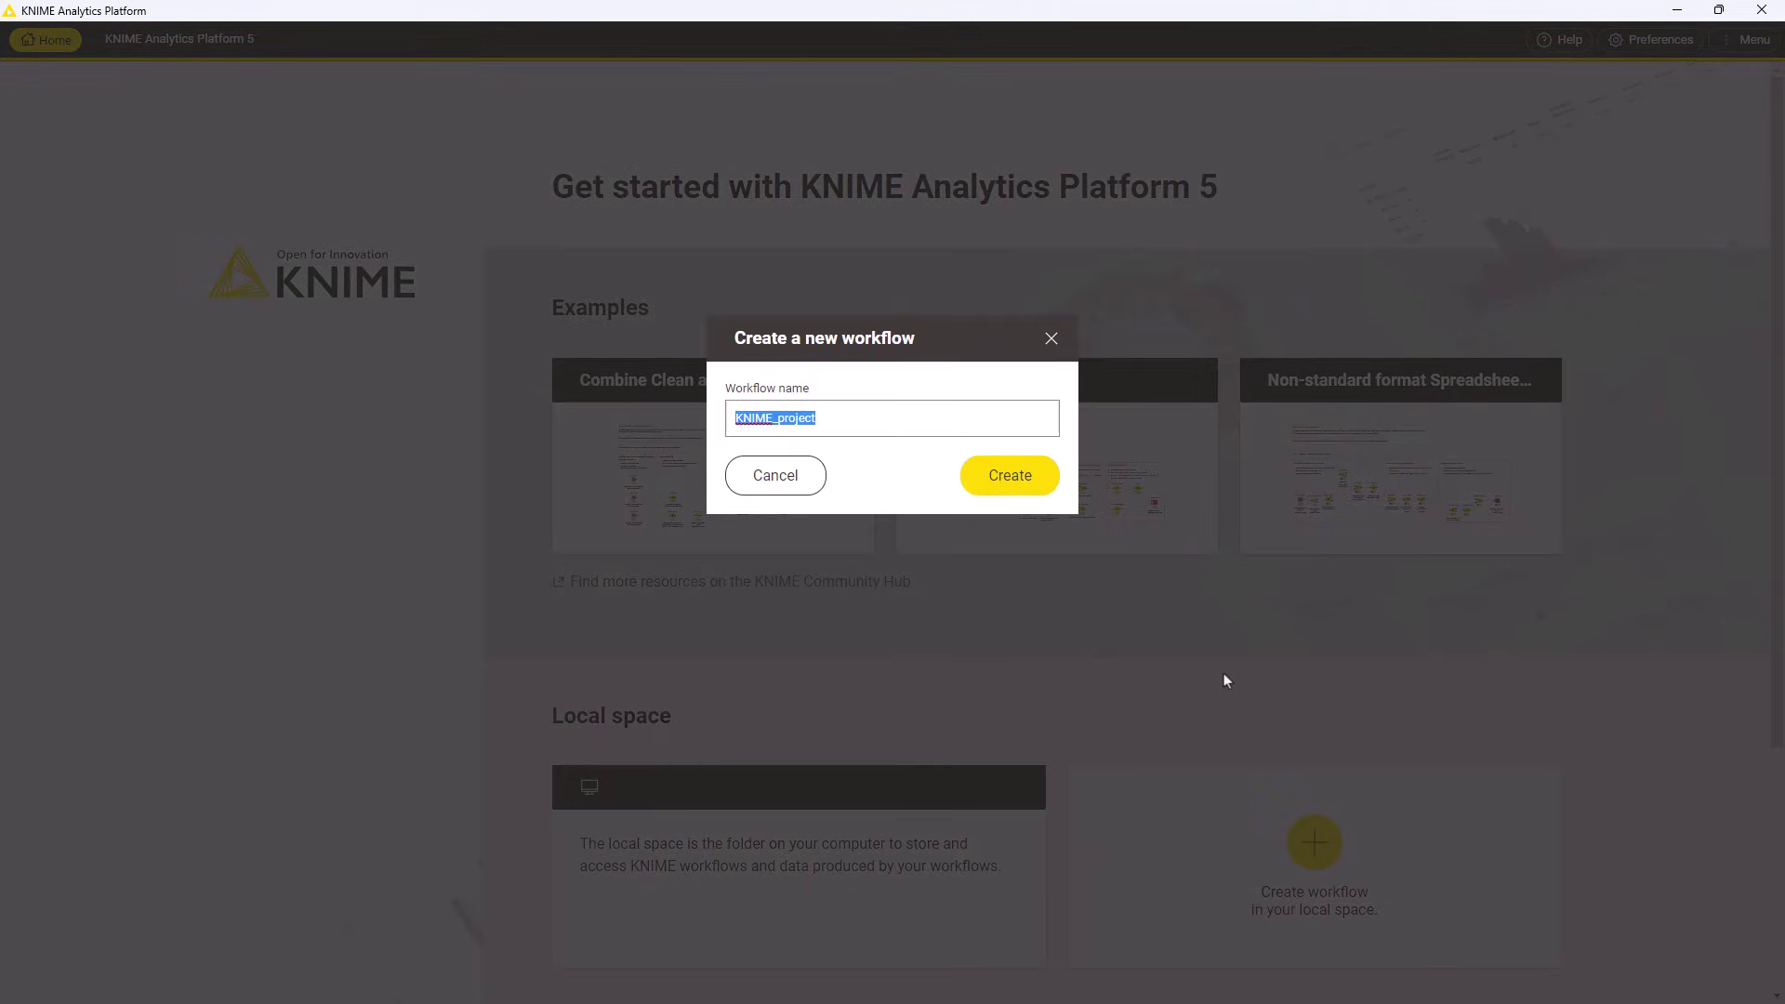
text(My First Workflow)
key(Return)
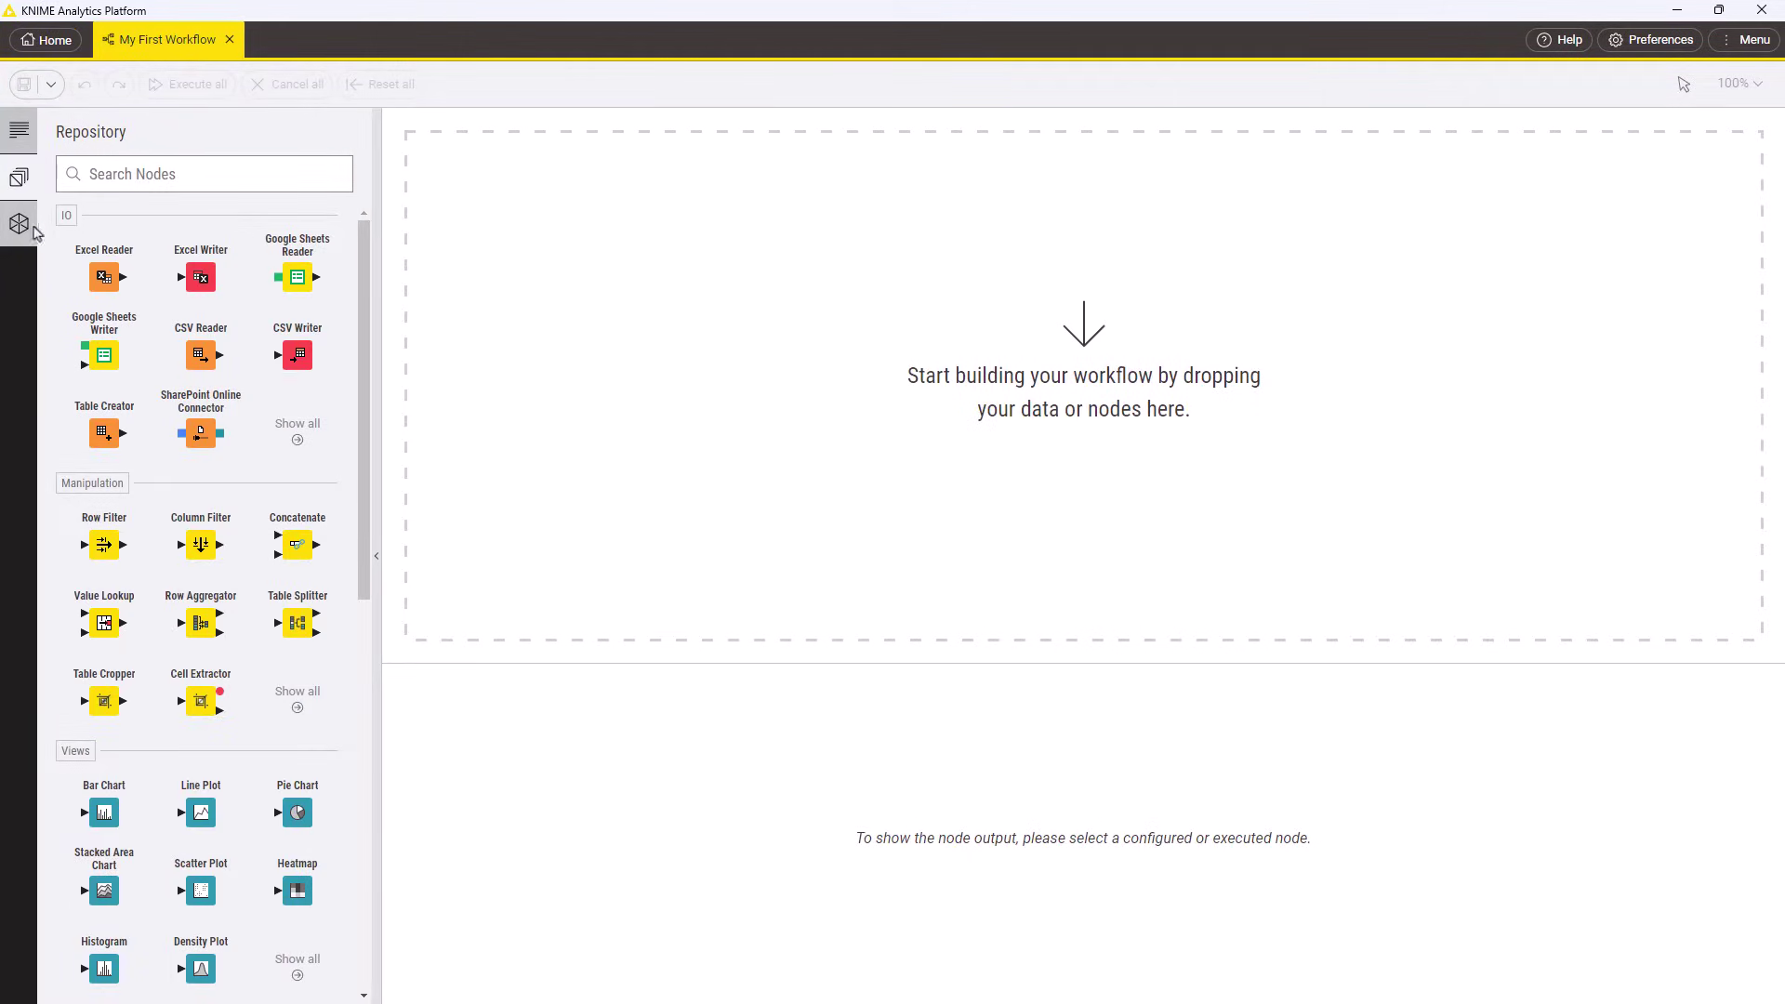
Browse the local space to Example Workflows > TheData > Basics.
click(24, 230)
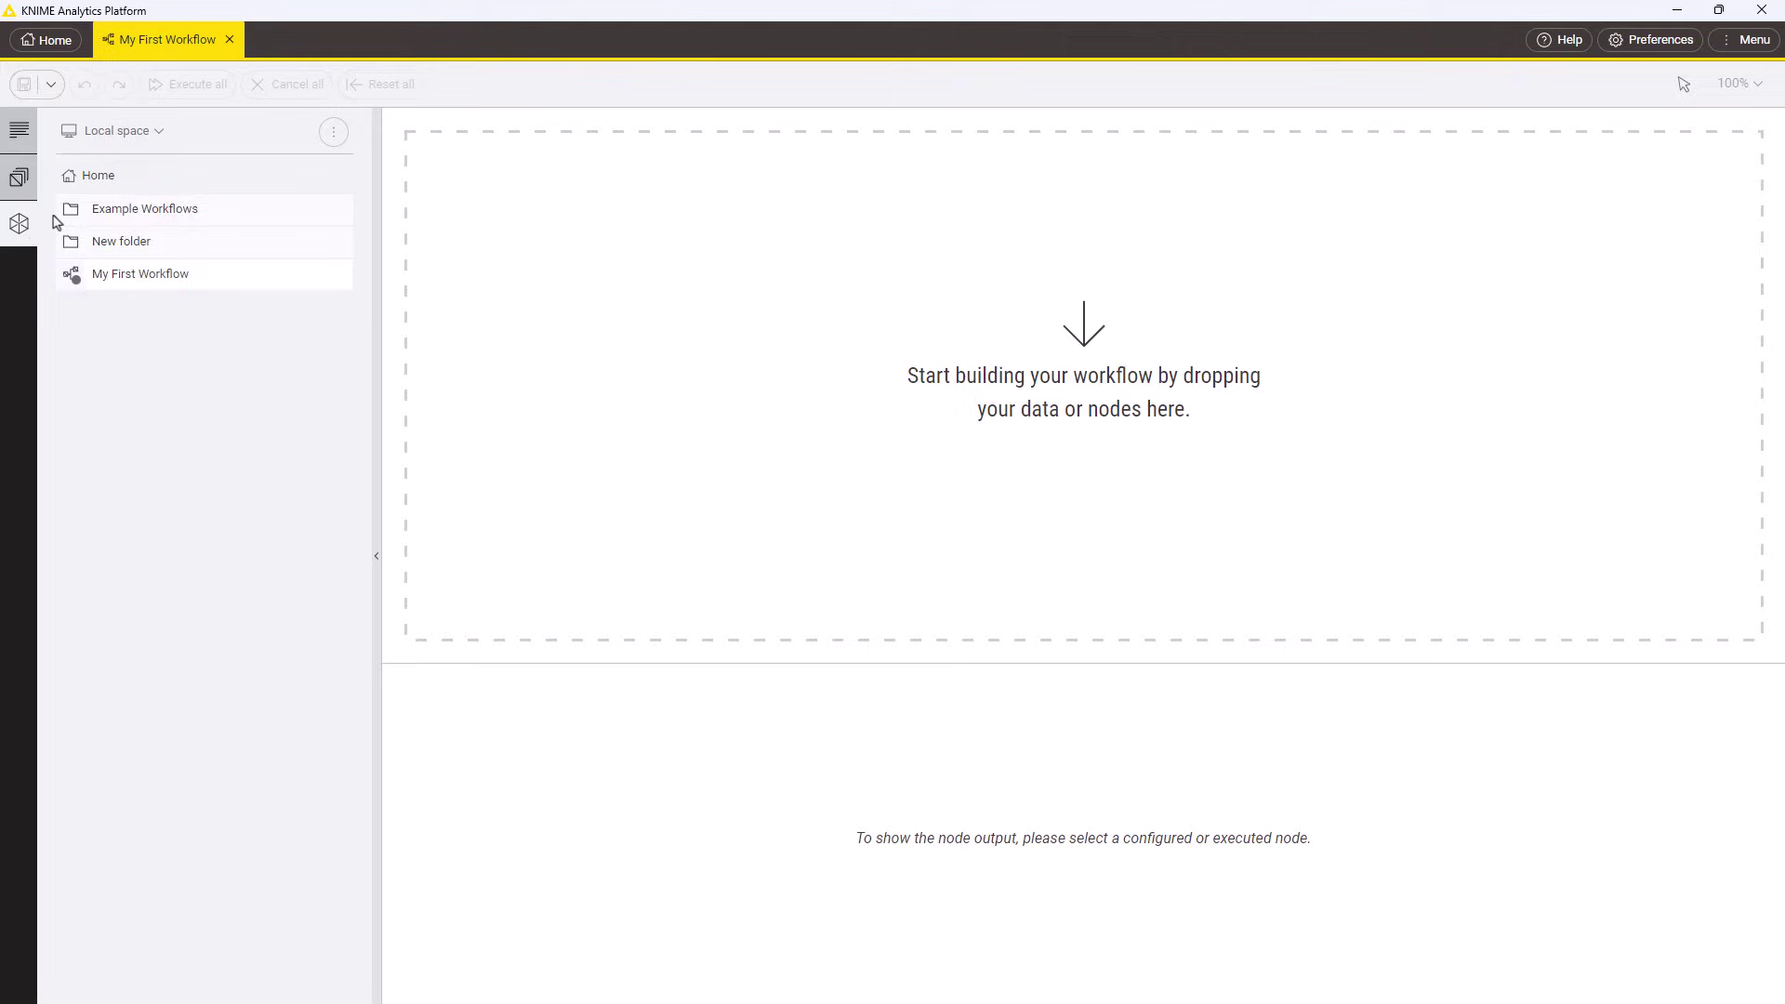
double_click(255, 214)
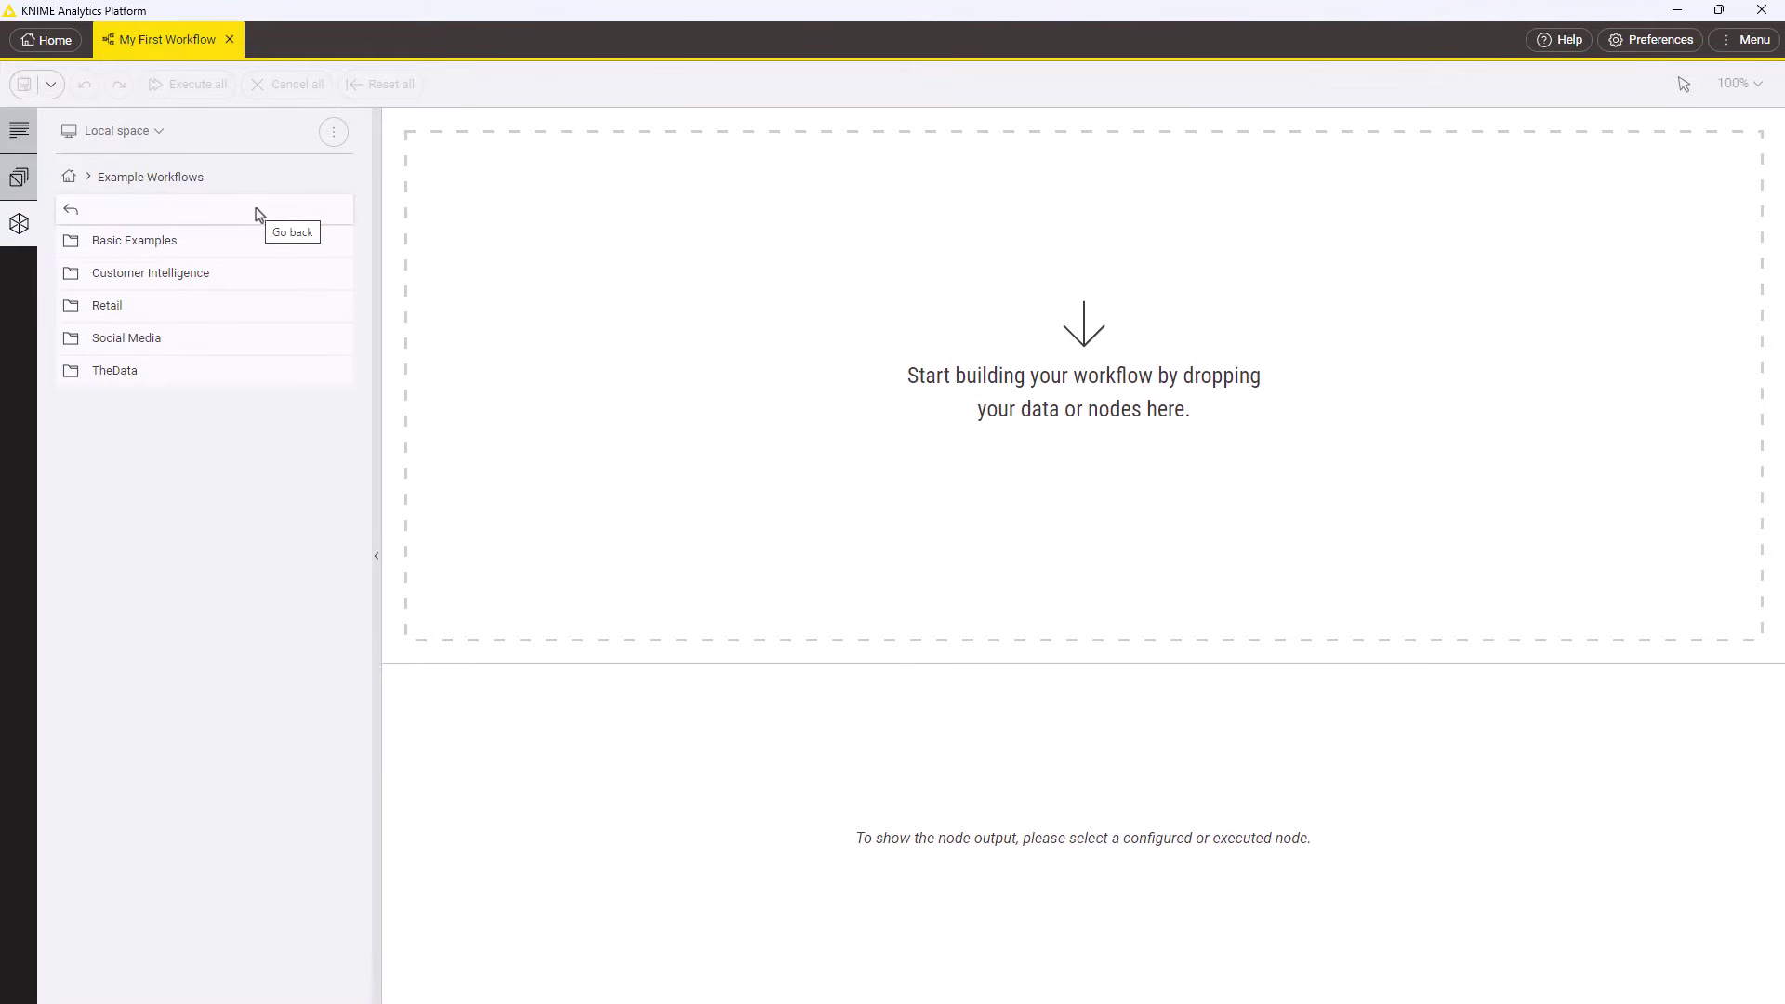
double_click(237, 375)
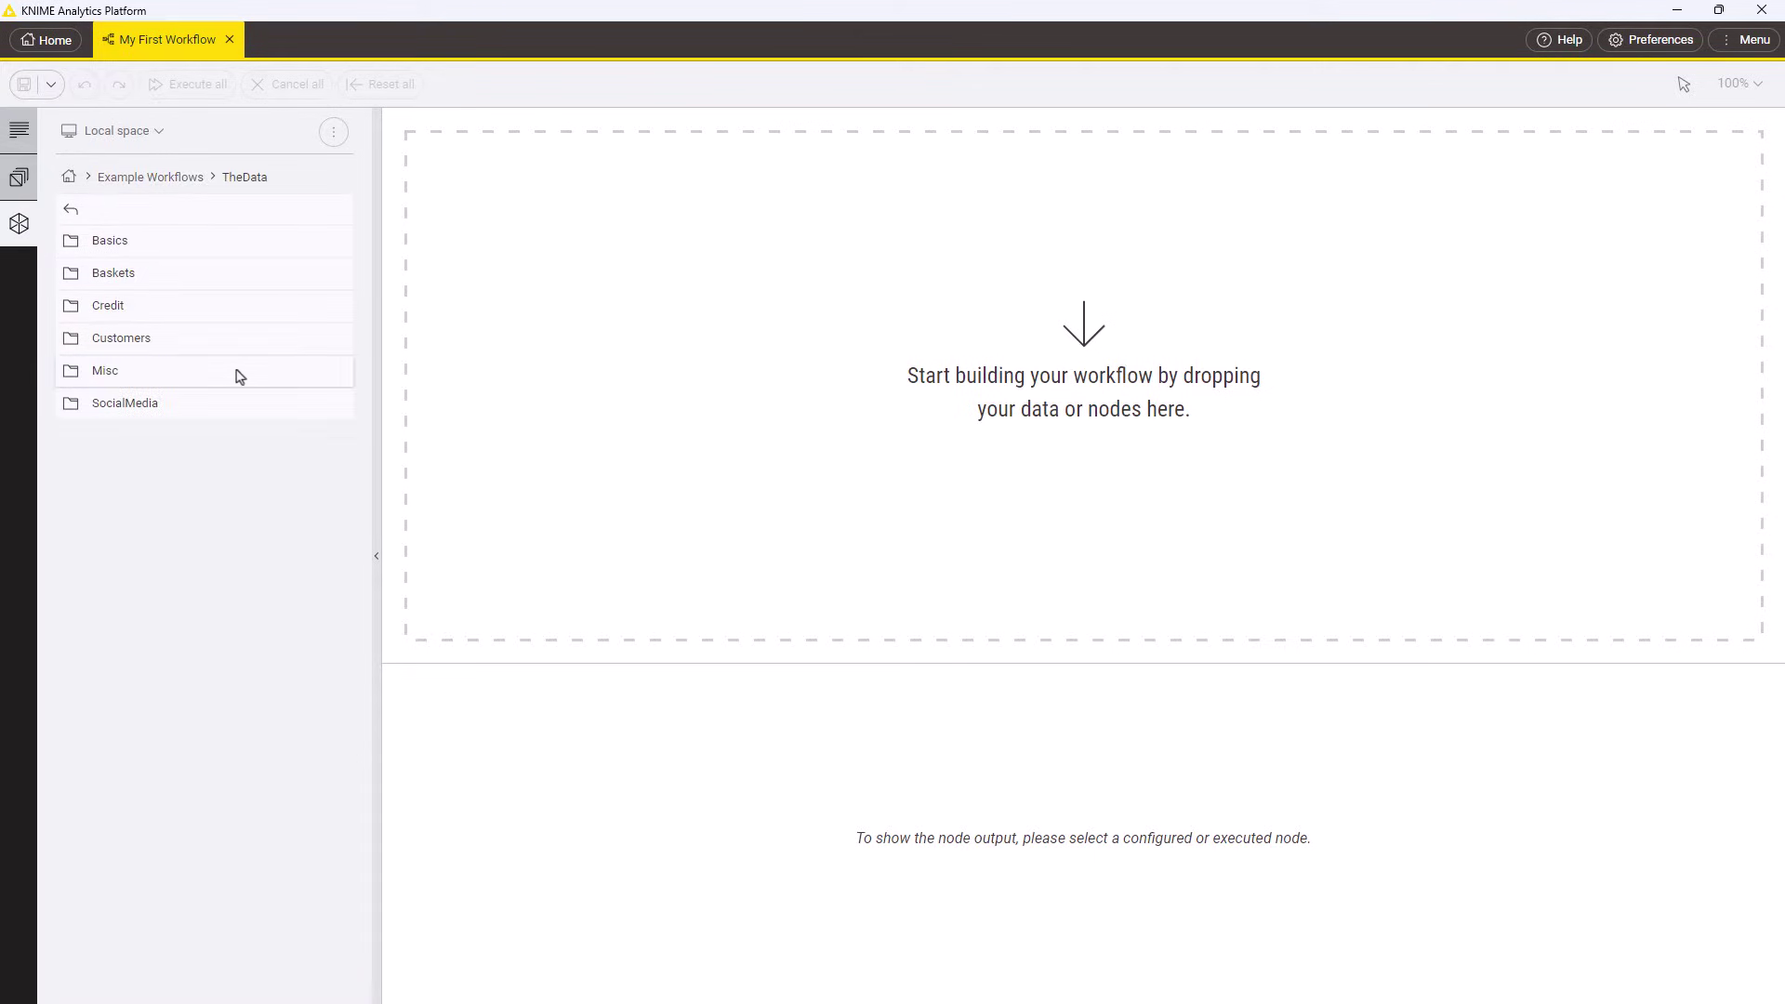
double_click(243, 249)
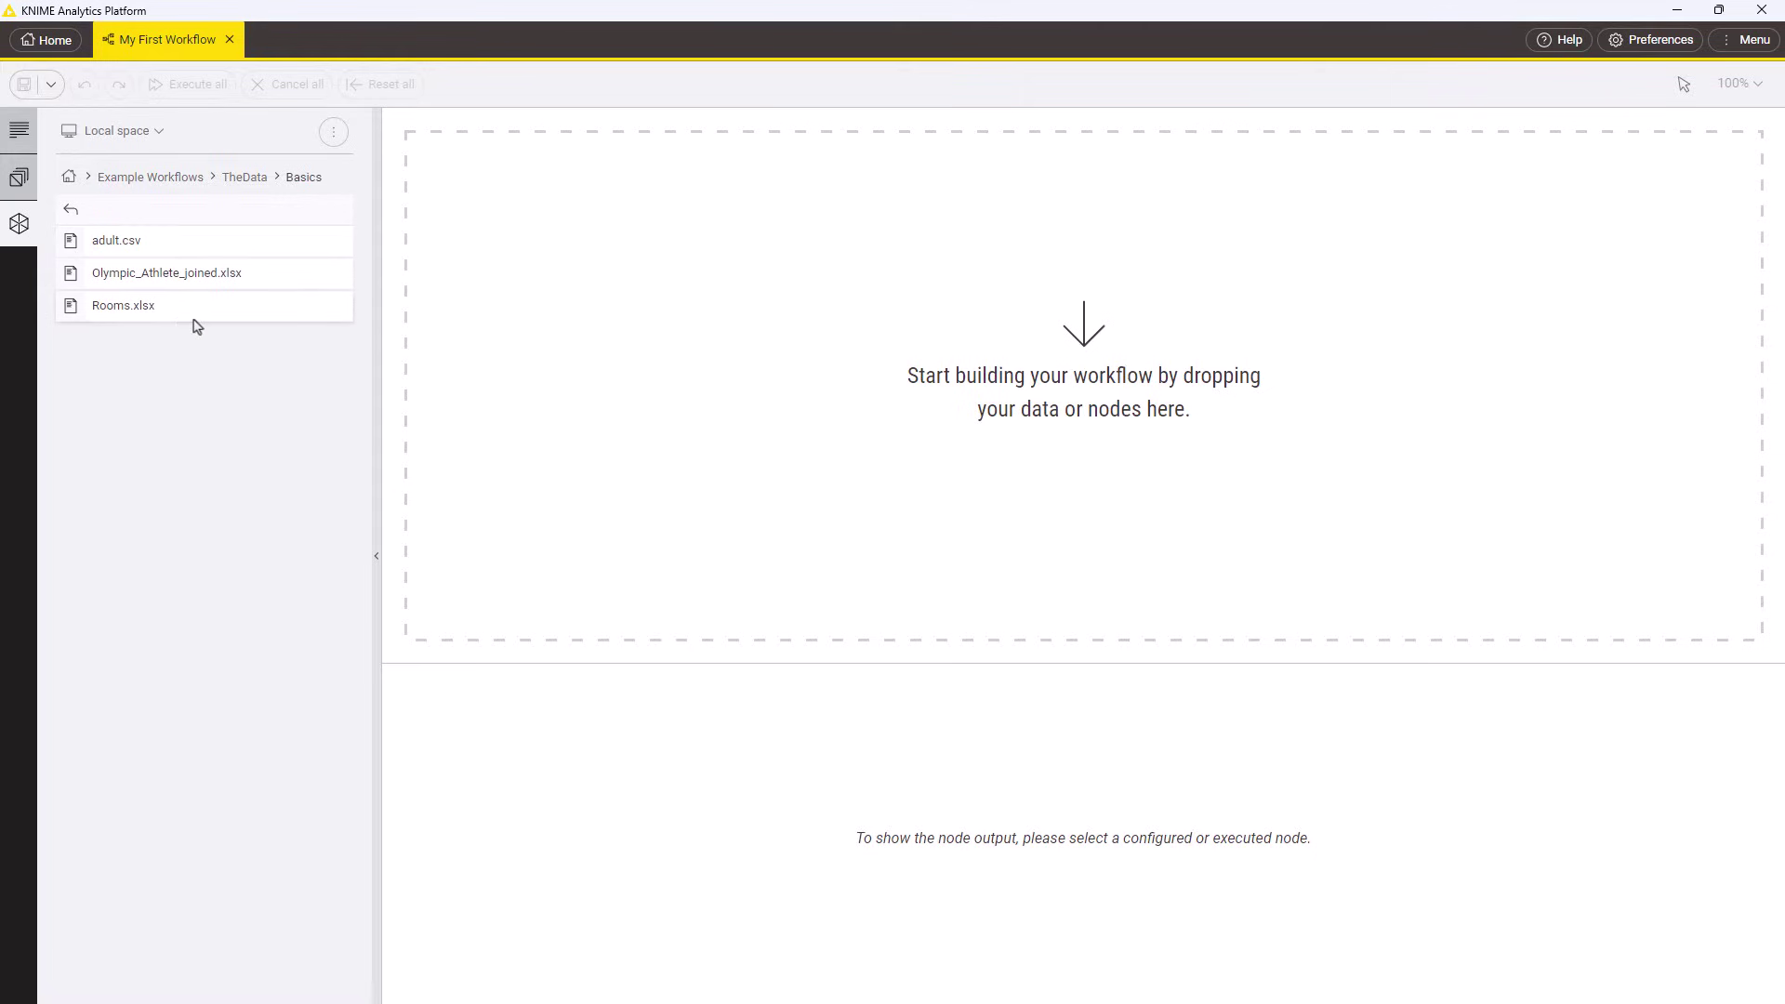
Drop Rooms.xlsx onto the canvas to create an Excel Reader node.
drag(168, 315, 705, 370)
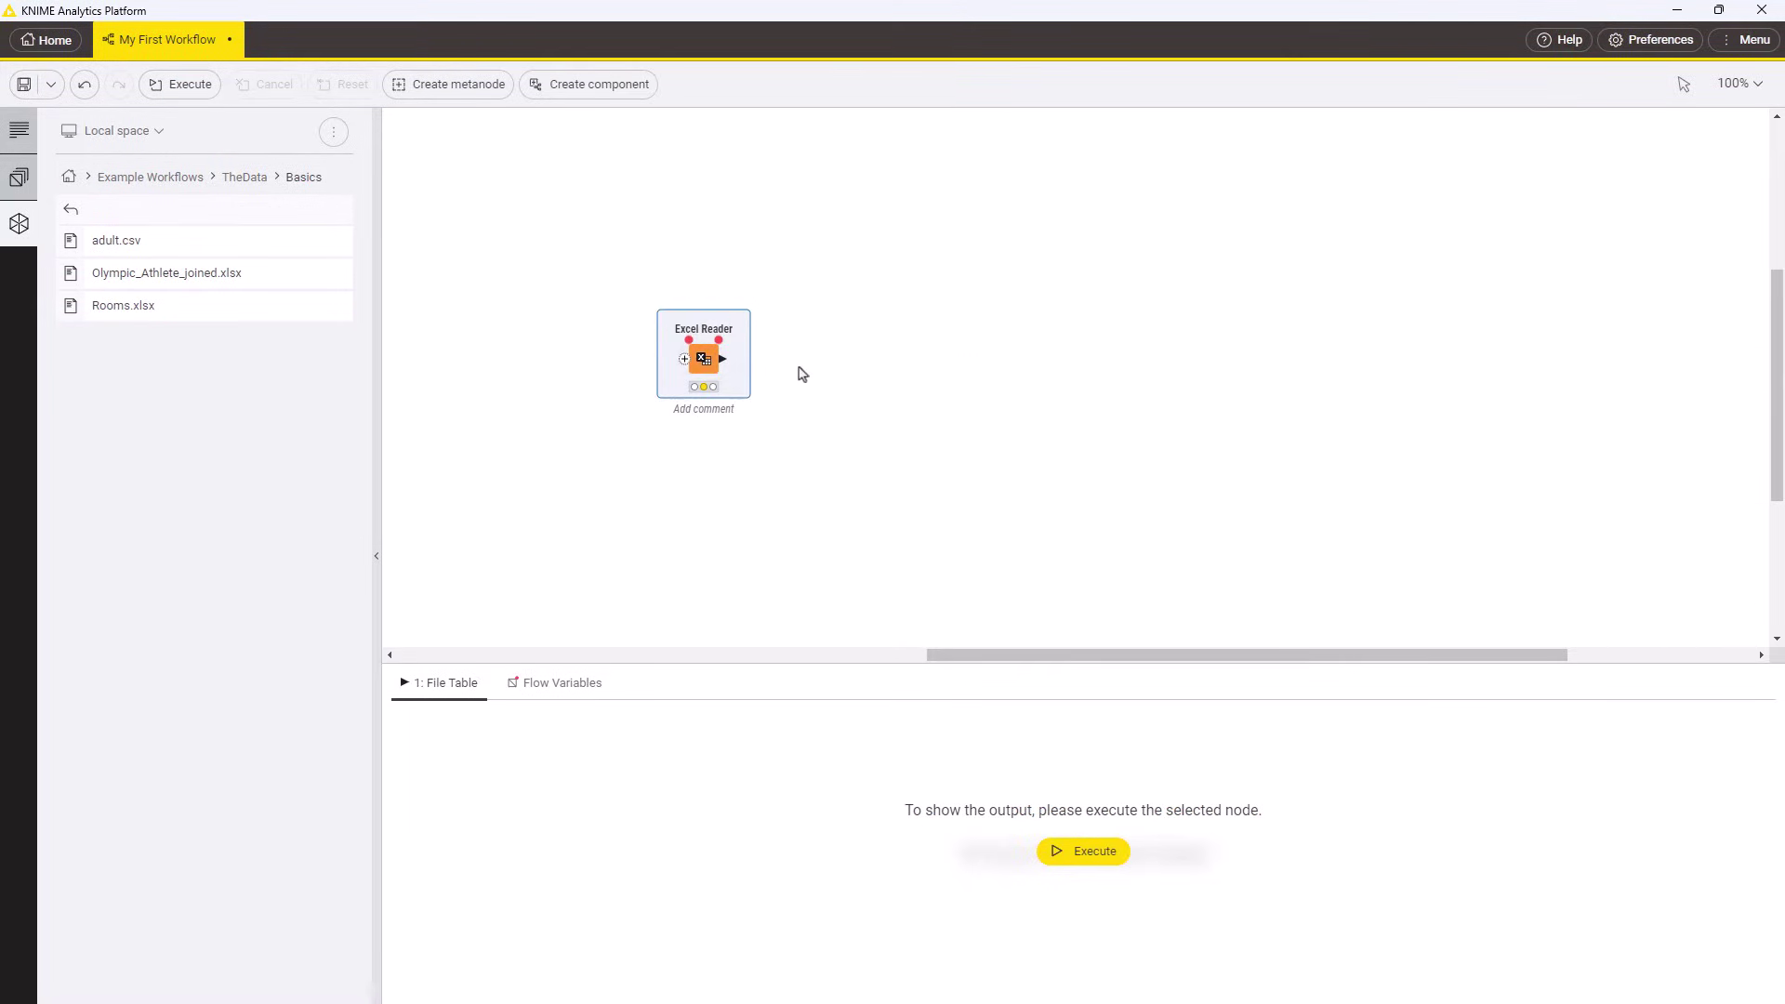
scroll(803, 374, up, 3)
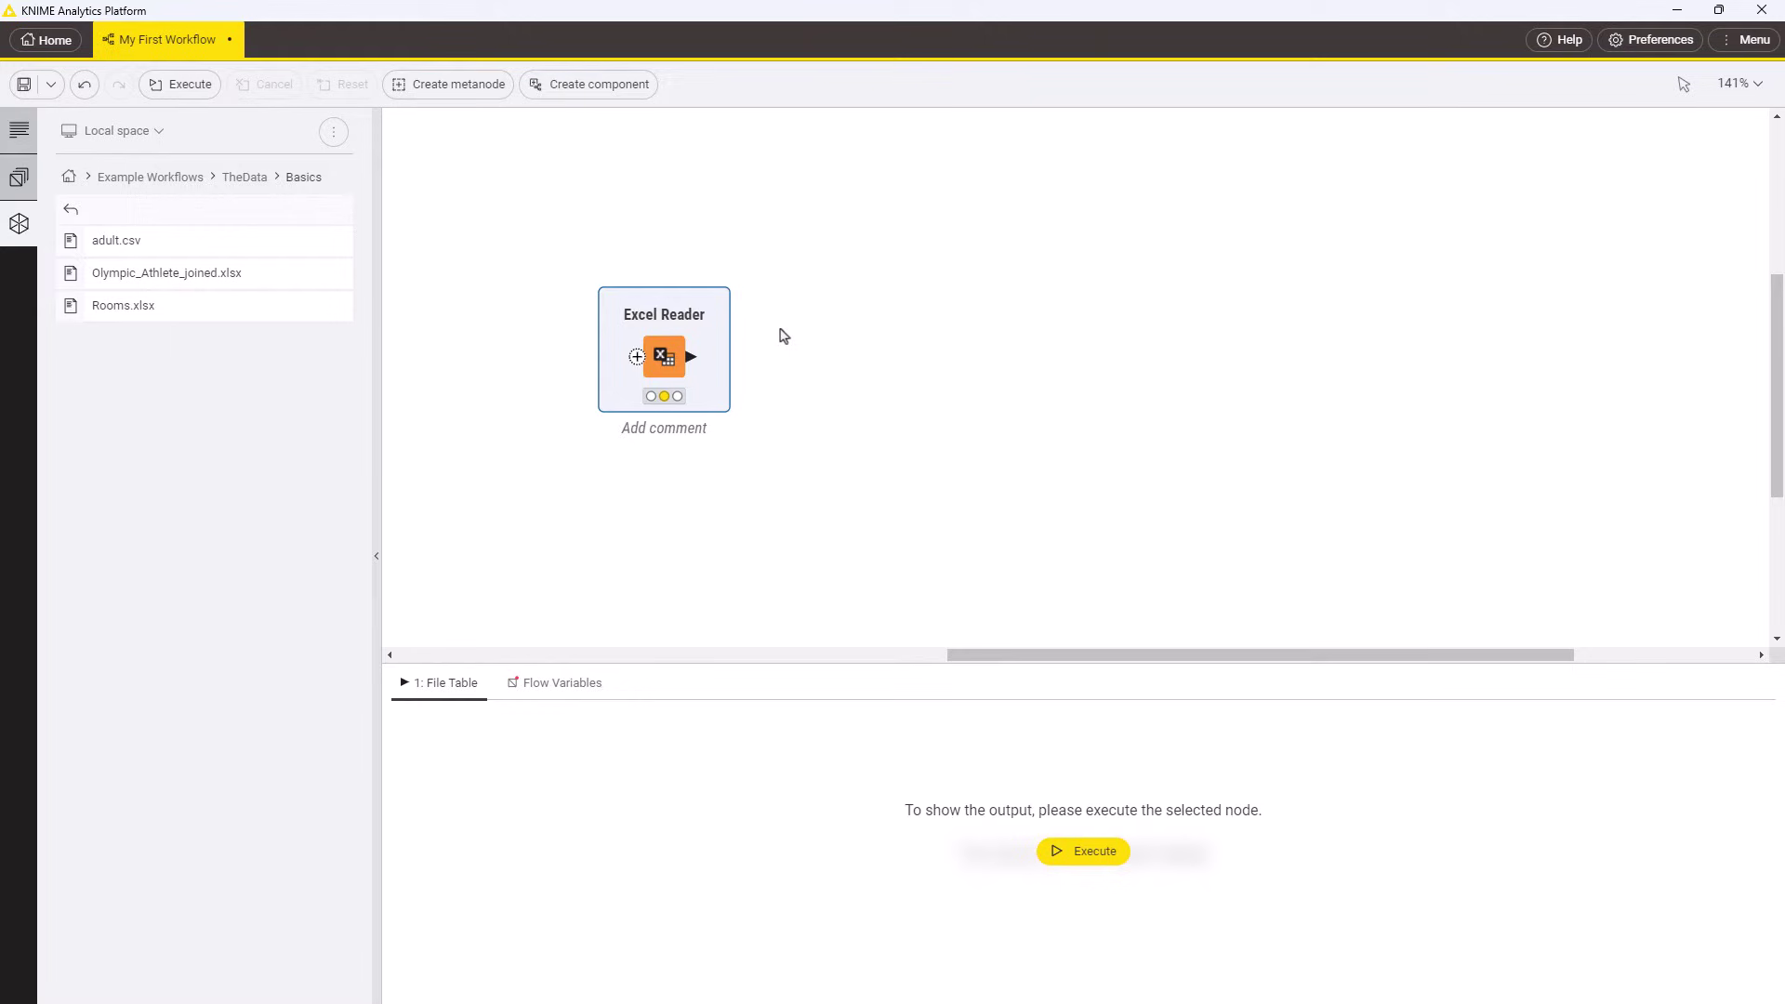
mouse_move(663, 342)
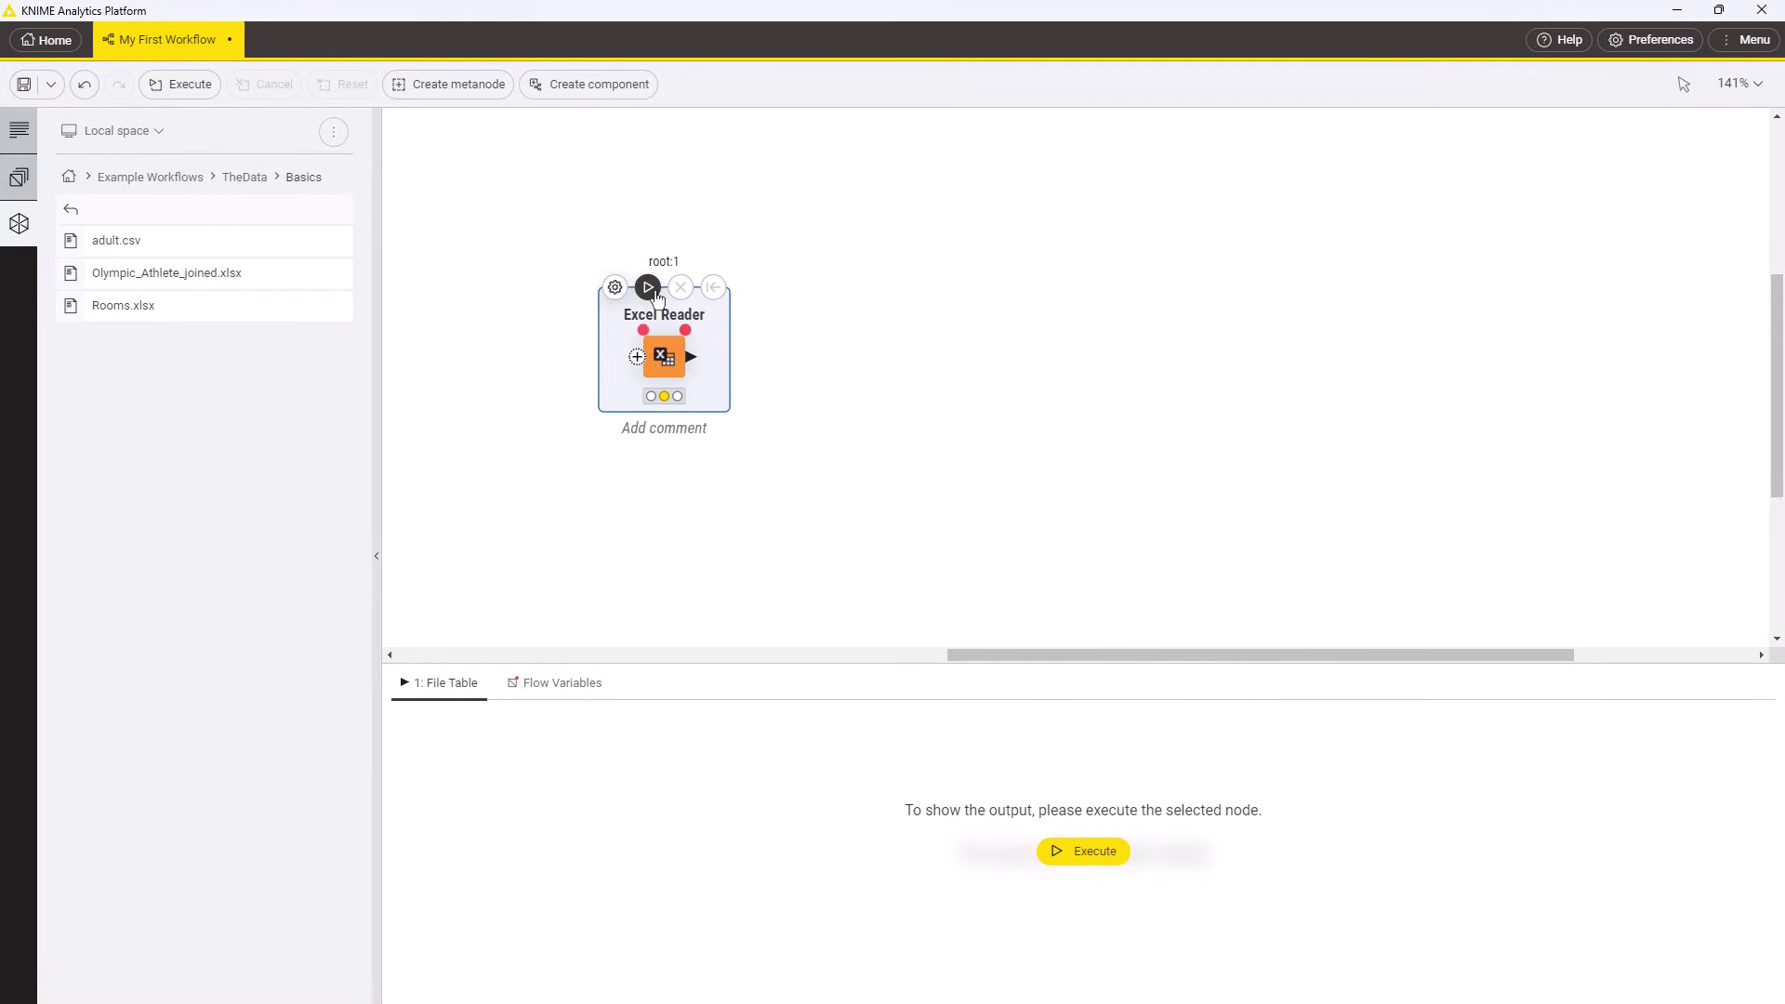
Execute the Excel Reader and enlarge its 9-row Item/Amount output table.
click(650, 291)
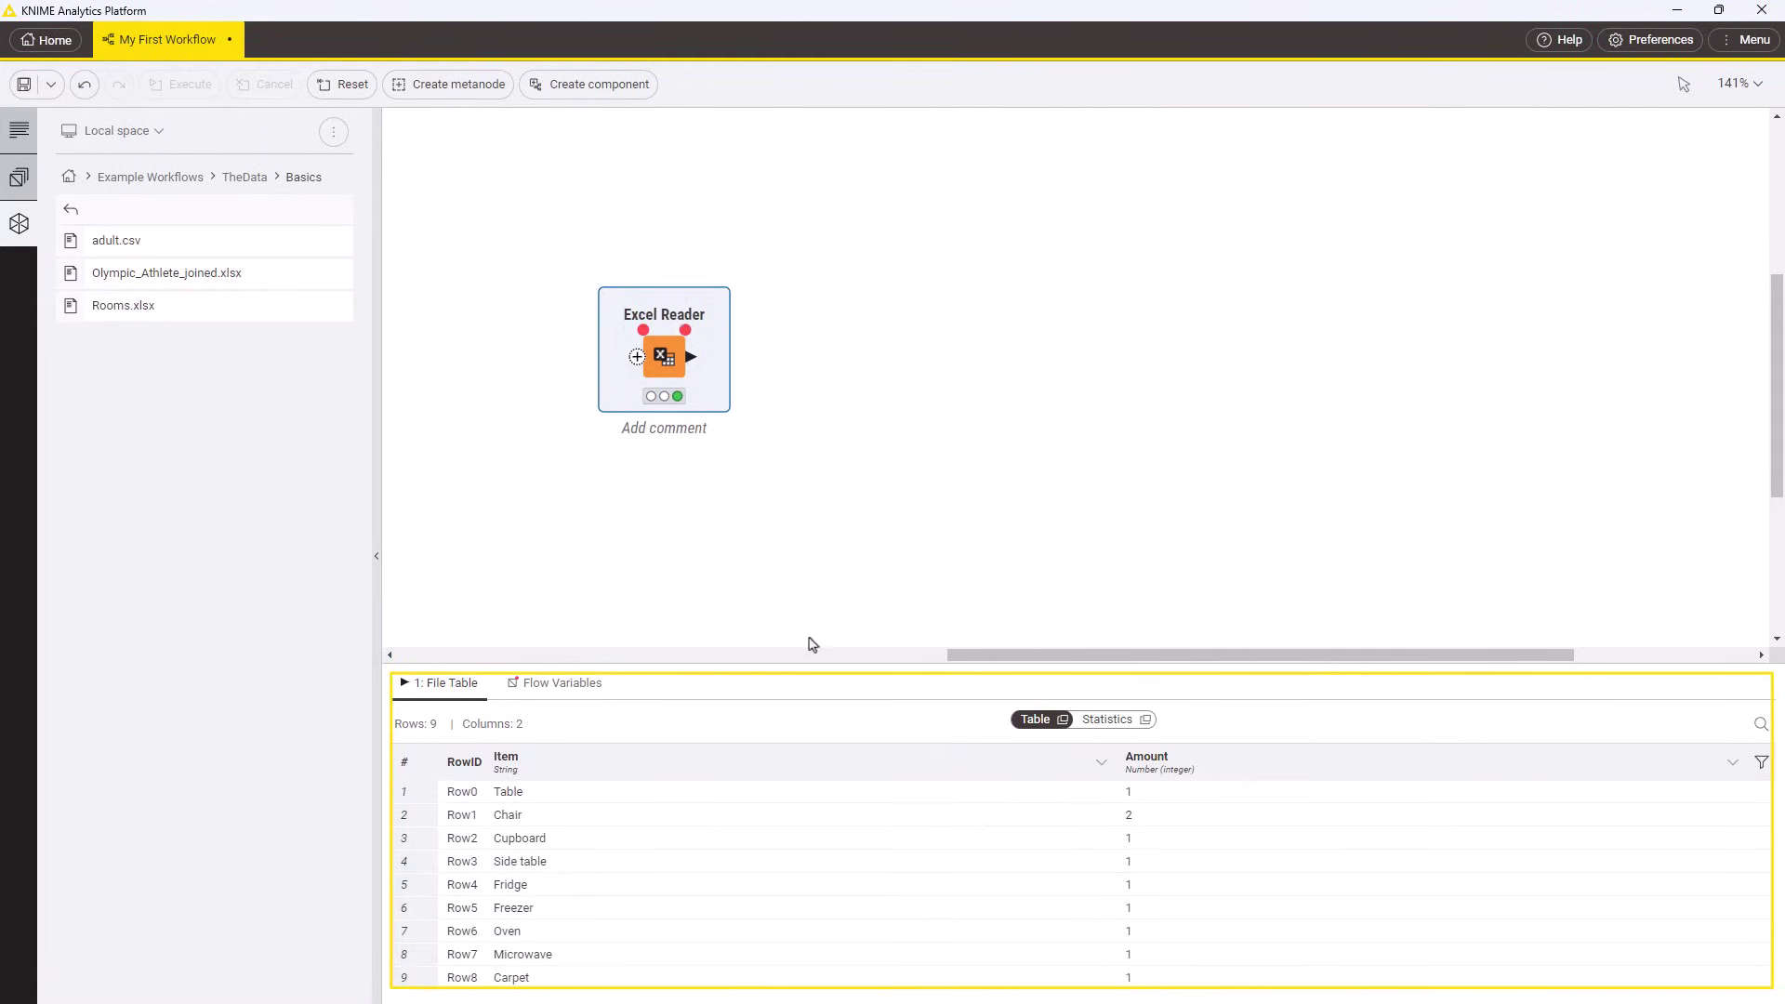
drag(822, 665, 829, 619)
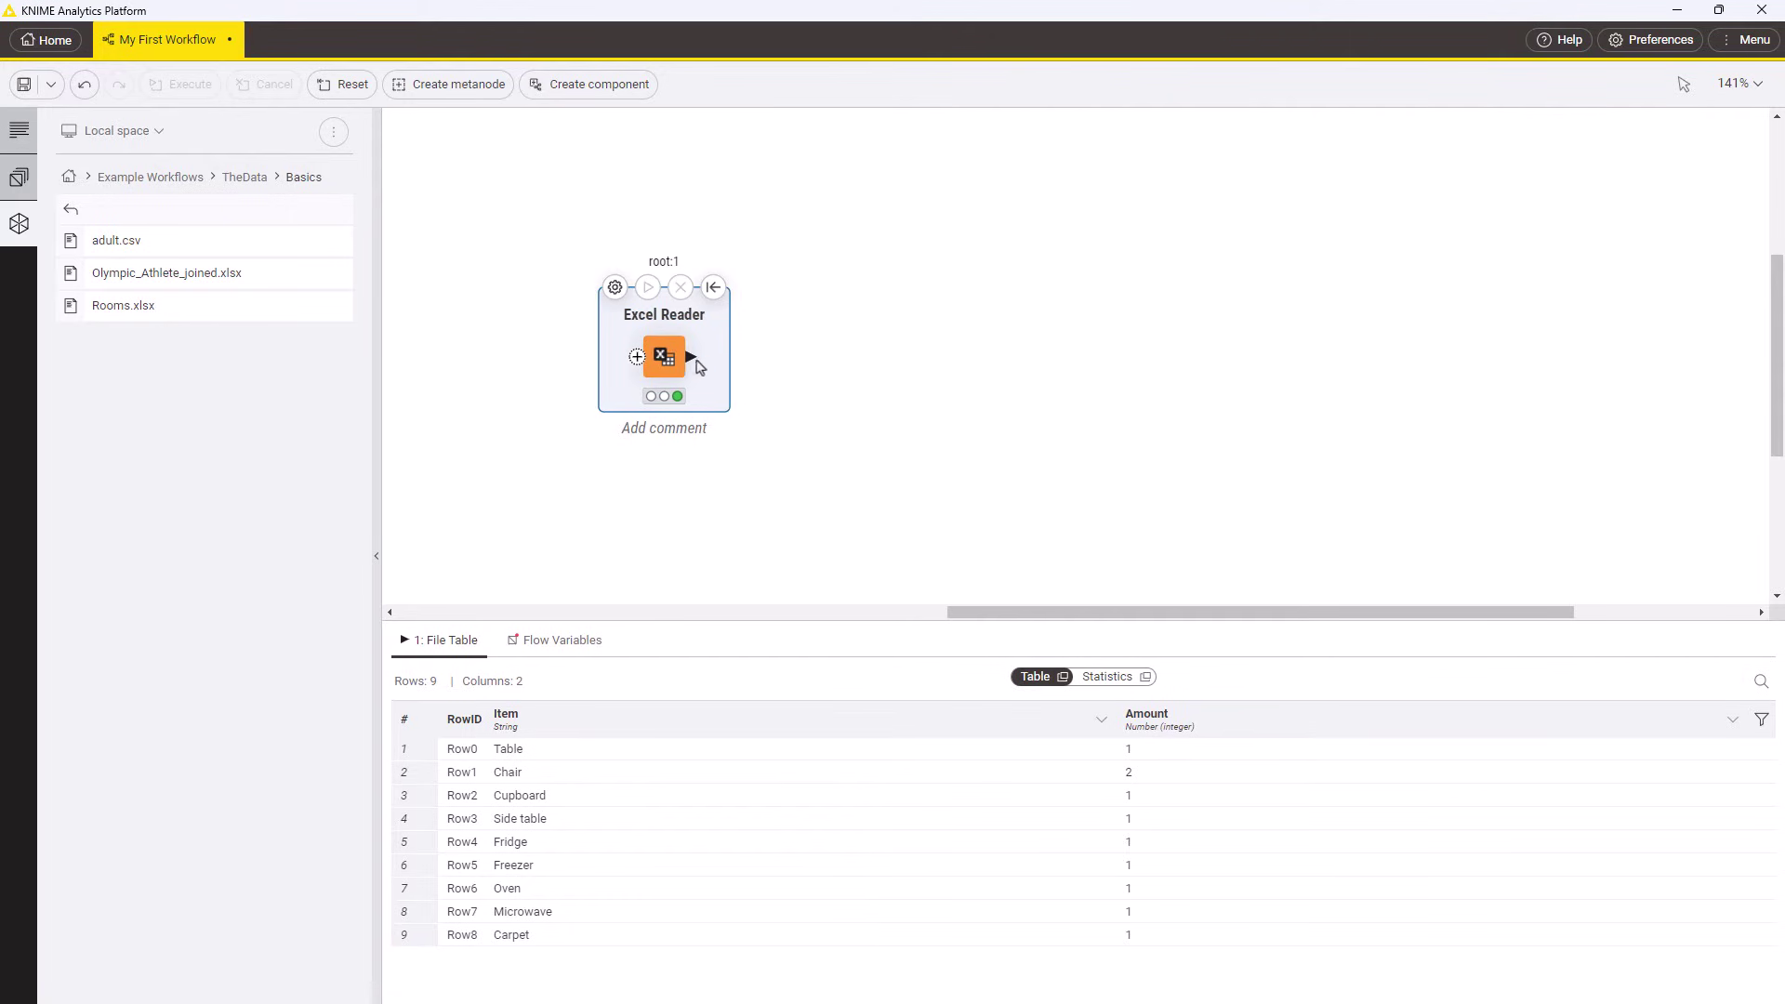
Drag a connection from the Excel Reader output to search for 'bar chart'.
drag(691, 357, 881, 365)
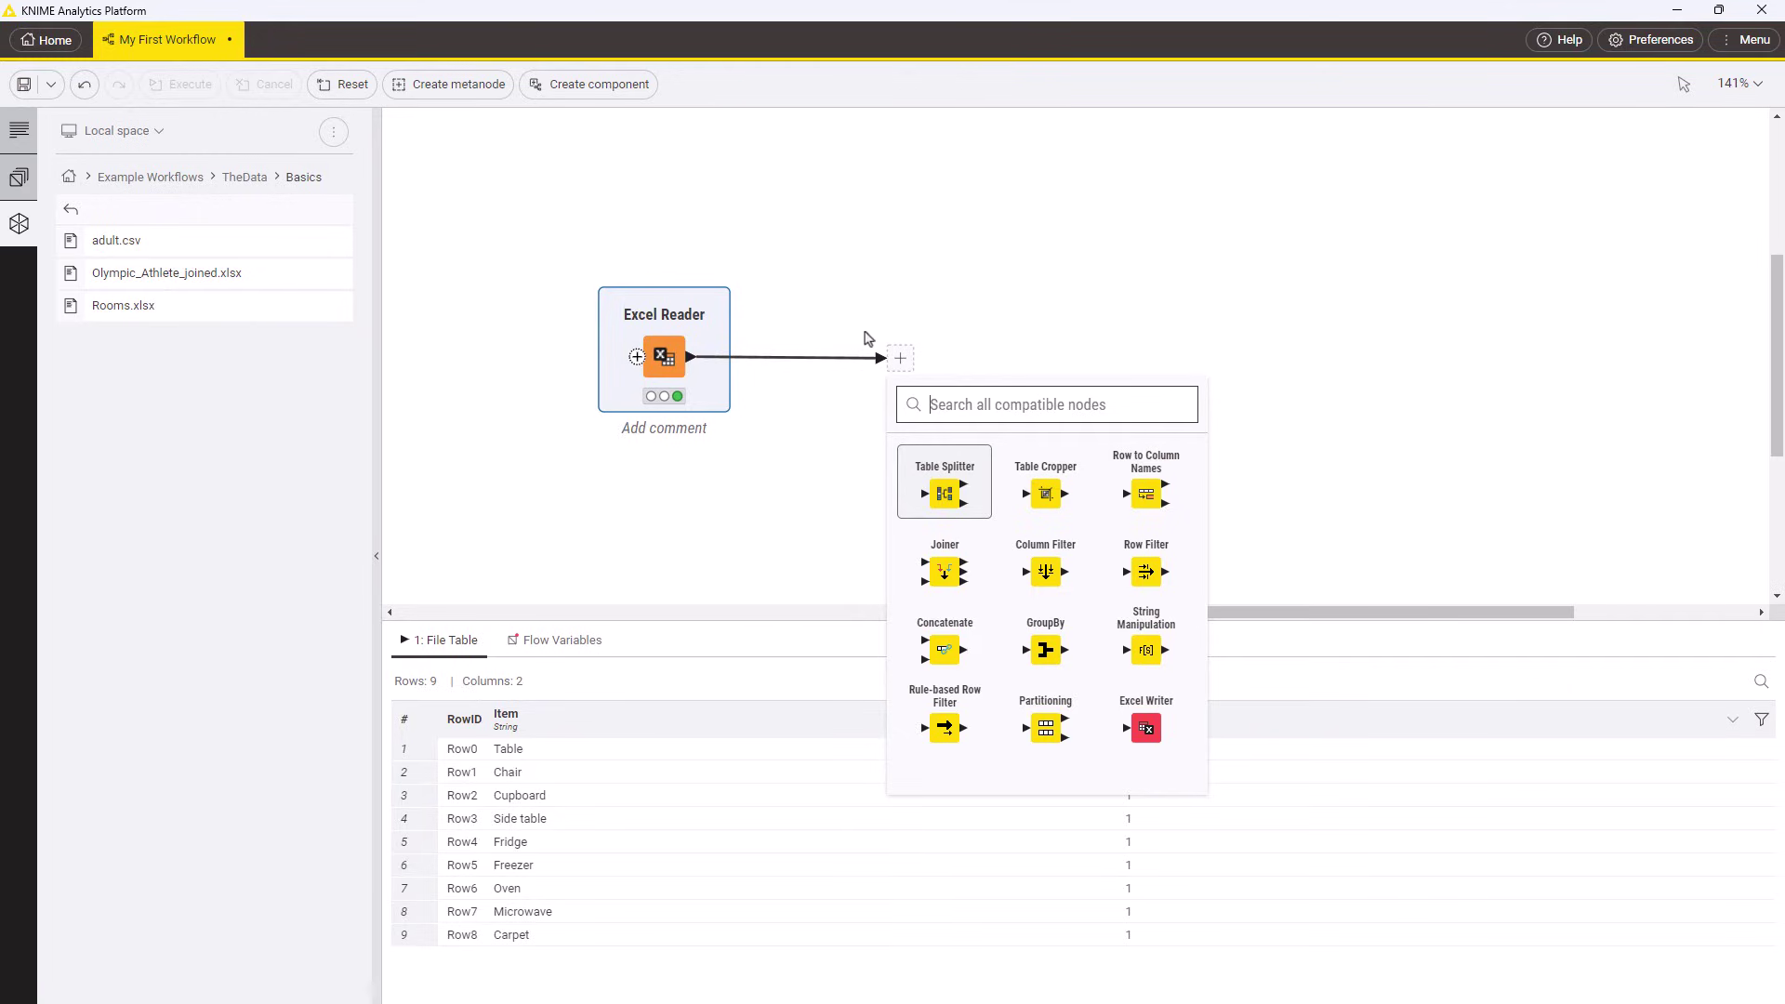
text(bar chart)
Add the connected Bar Chart node, execute it and open its view.
click(949, 493)
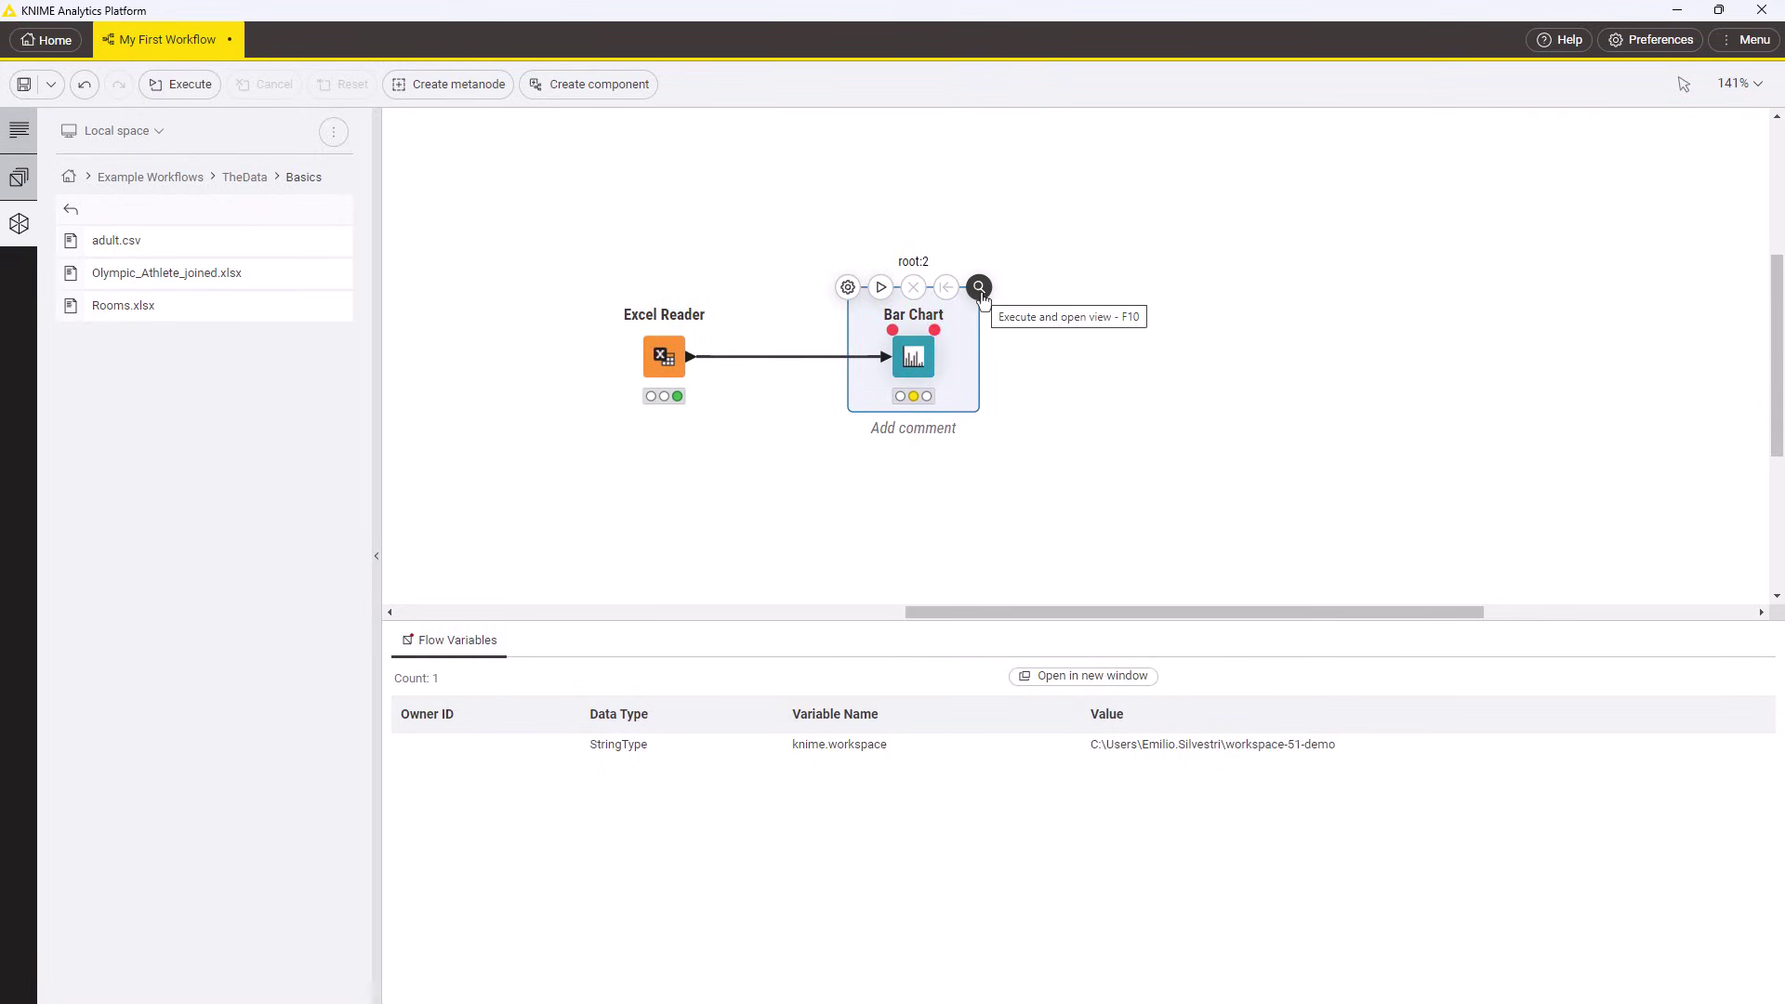
click(979, 289)
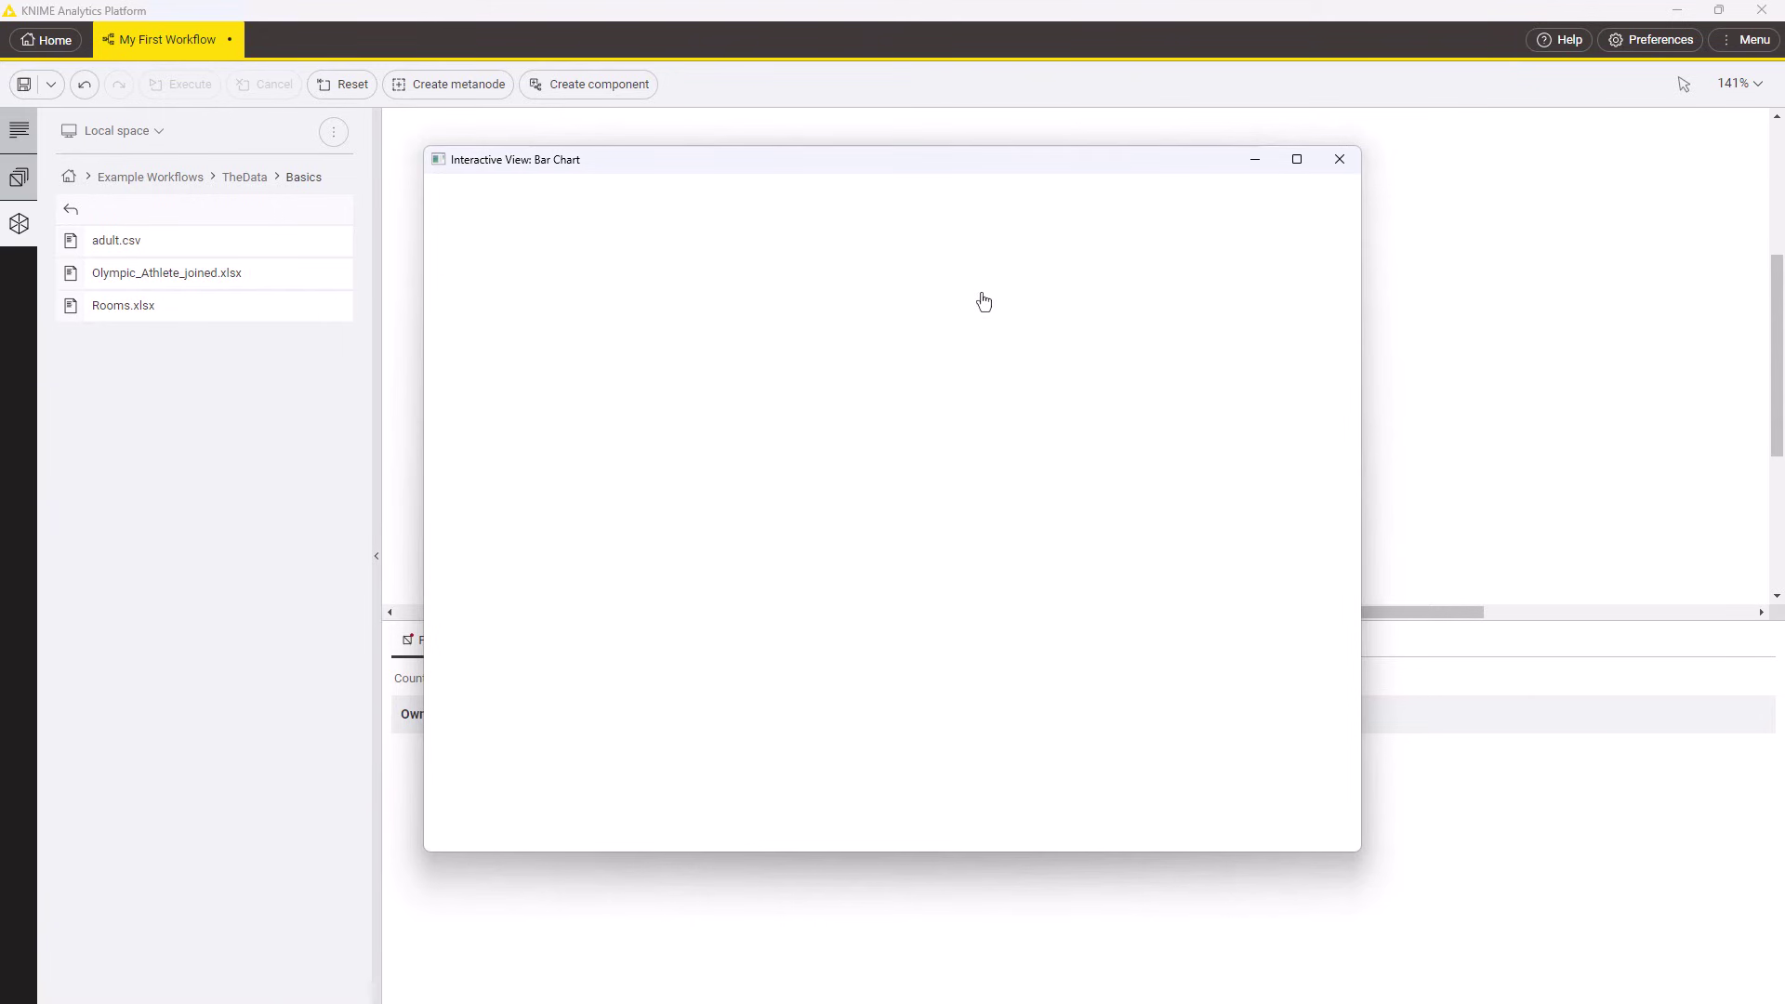